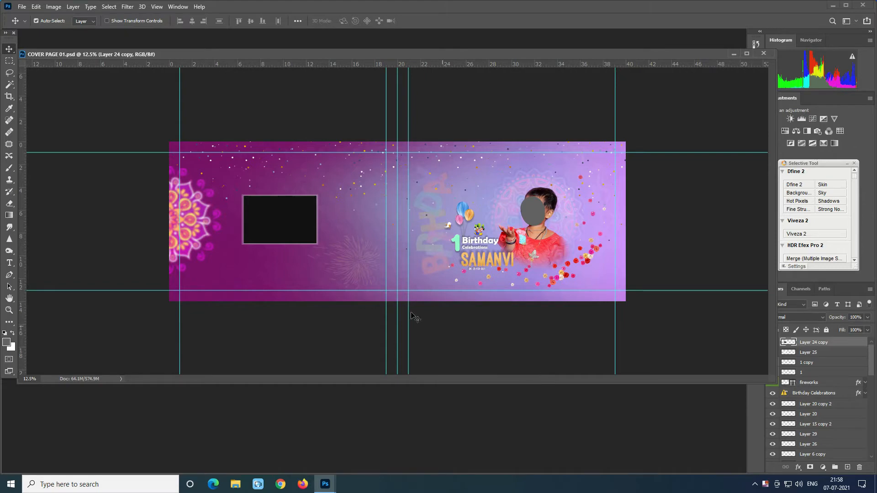
Maximize the COVER PAGE 01.psd document window and clear the workspace by closing the Selective Tool panel and hiding the remaining panels
key("ctrl+equal")
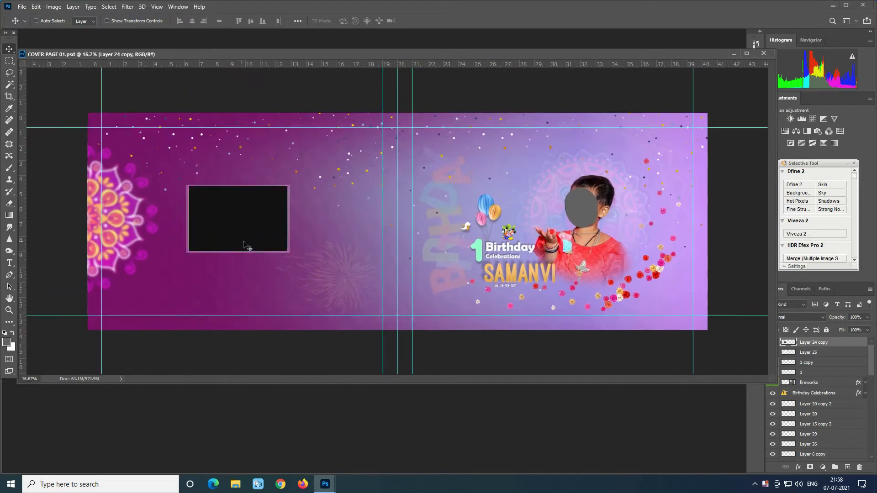
key("ctrl+equal")
left_click(748, 55)
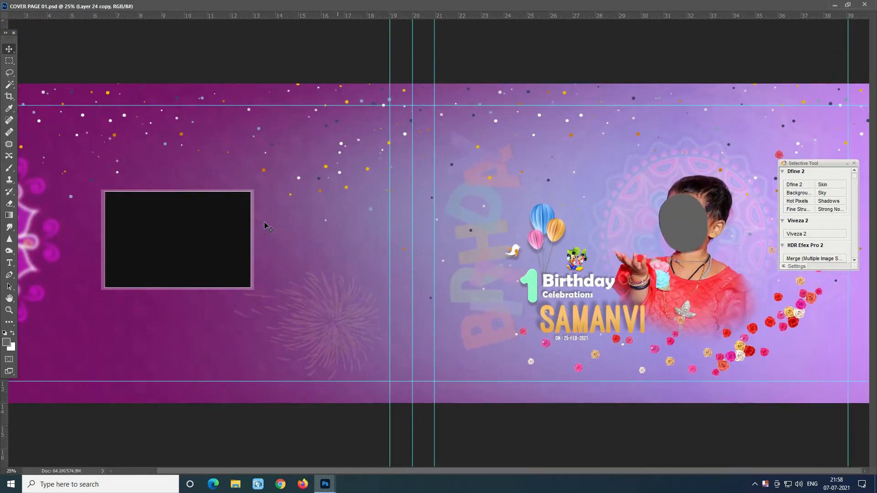
left_click(853, 163)
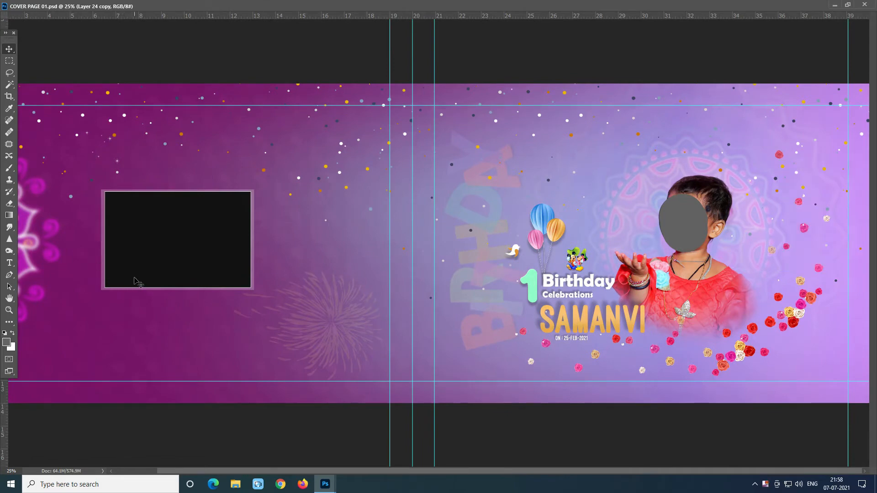
key("Tab")
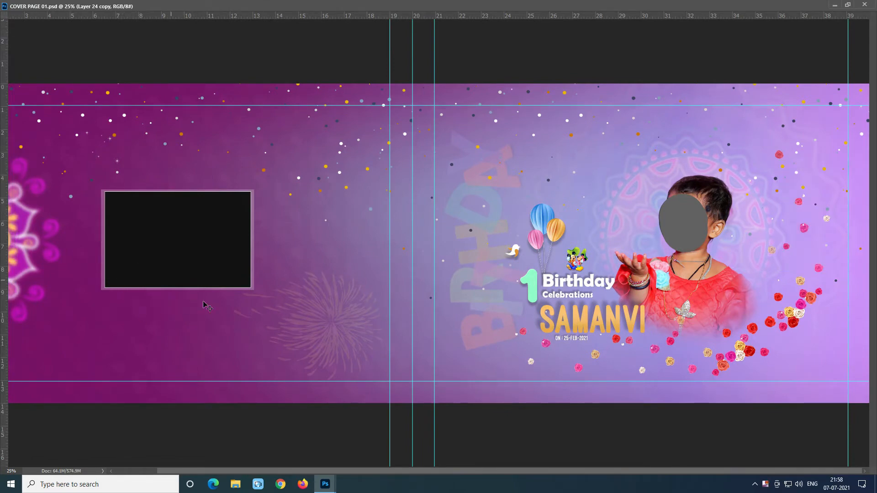
Examine the front cover close up: the child portrait, scattered roses, birthday title, balloons and faded vertical lettering
key("ctrl+plus")
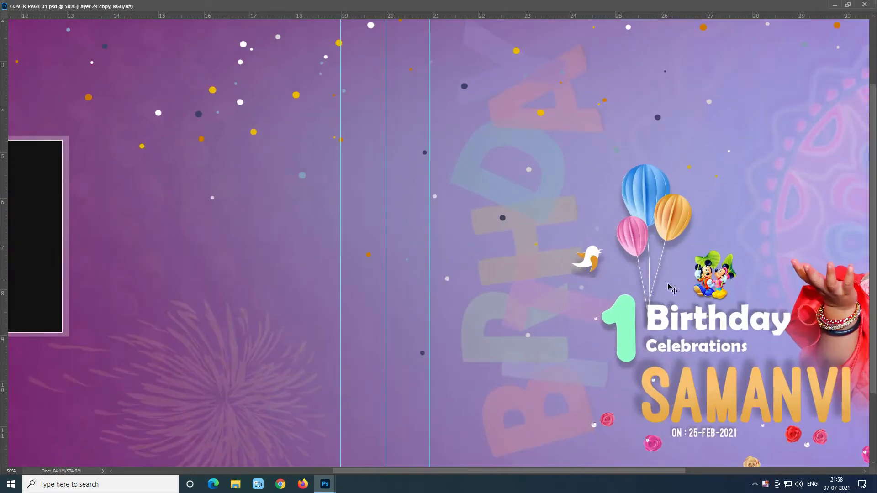
left_click_drag(674, 280, 282, 247)
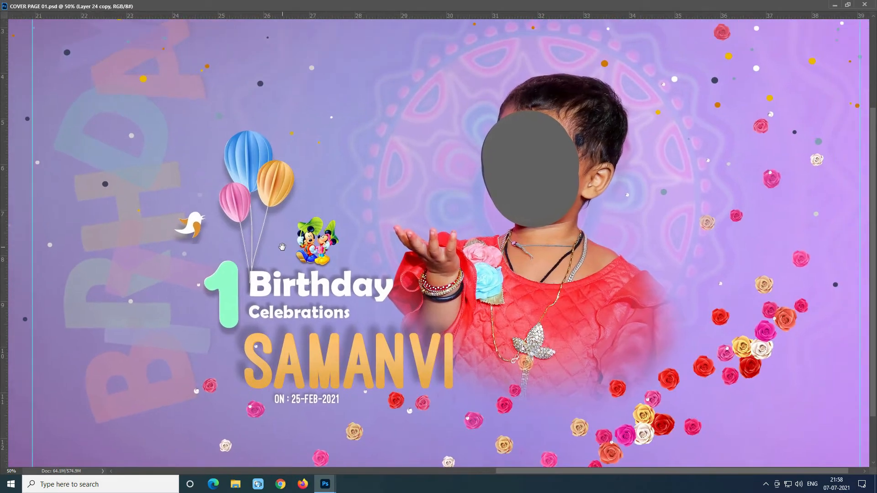
key("ctrl+plus")
left_click_drag(317, 336, 356, 314)
left_click_drag(574, 288, 472, 305)
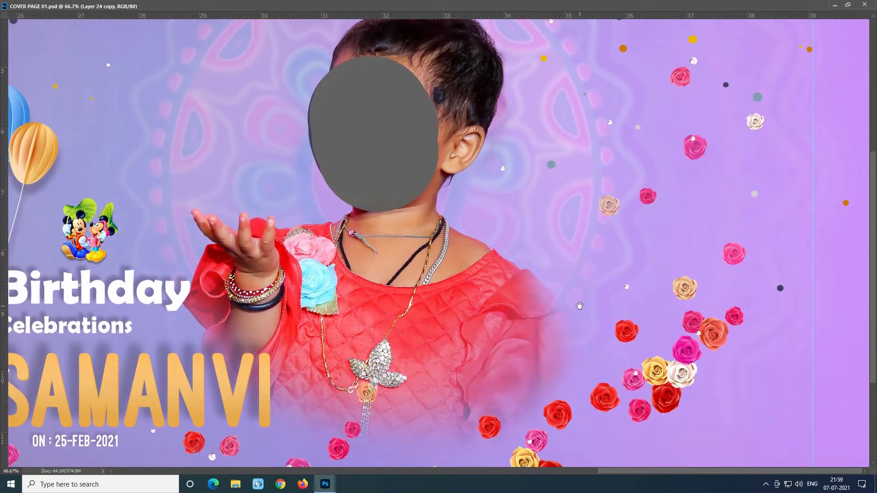
scroll(580, 305, "down", 3)
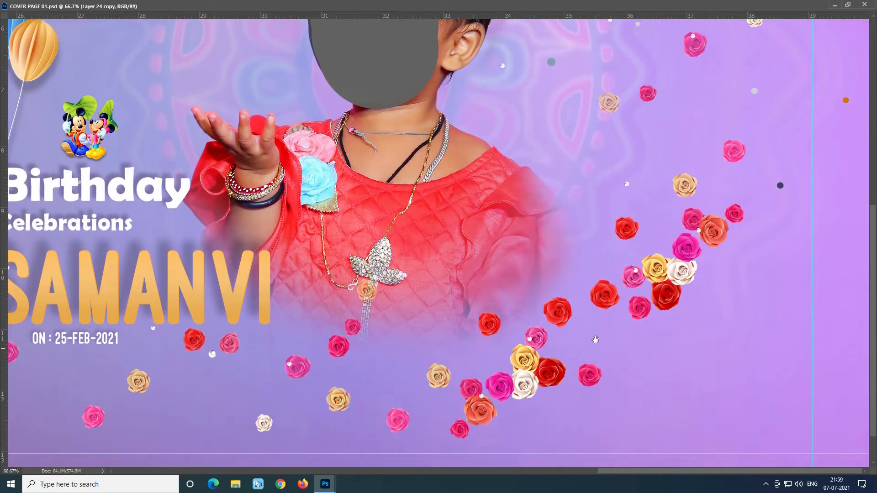
left_click_drag(595, 340, 594, 284)
left_click_drag(273, 330, 347, 336)
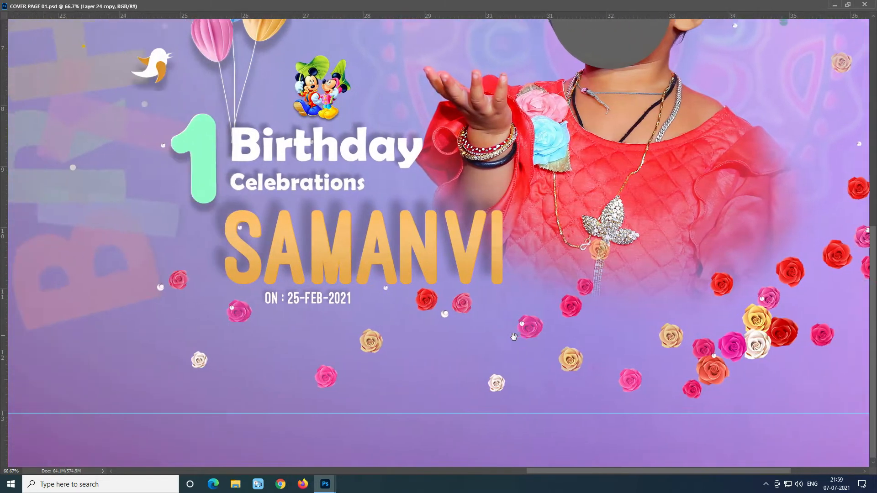
scroll(311, 151, "up", 7)
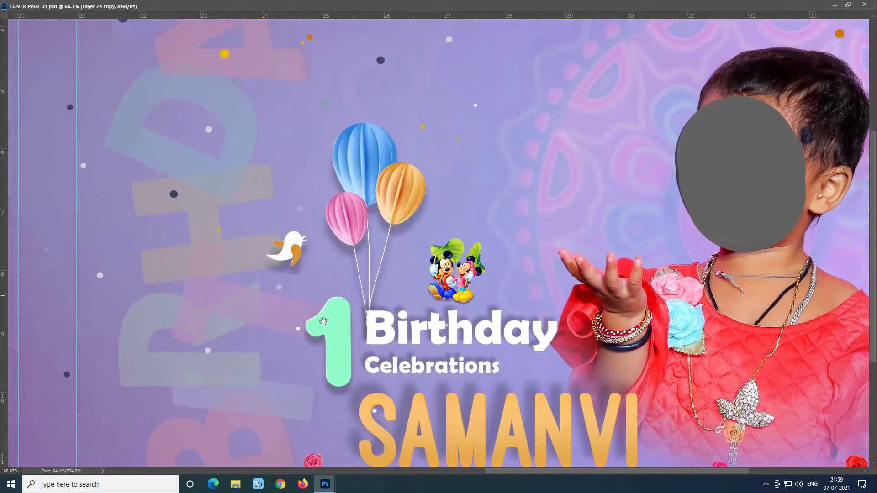
scroll(289, 249, "up", 4)
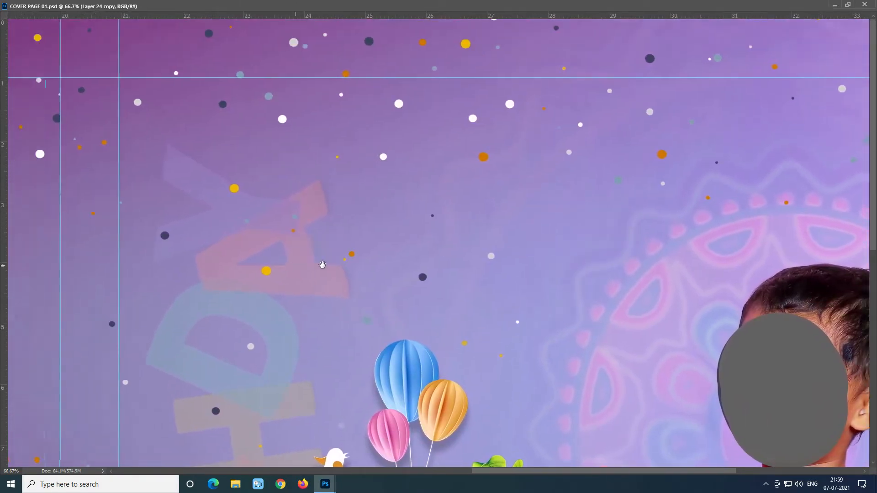
Examine the back cover's fireworks, black photo frame and mandala close up, and view the whole cover spread
left_click_drag(322, 265, 359, 112)
left_click_drag(455, 267, 455, 163)
left_click_drag(501, 290, 497, 233)
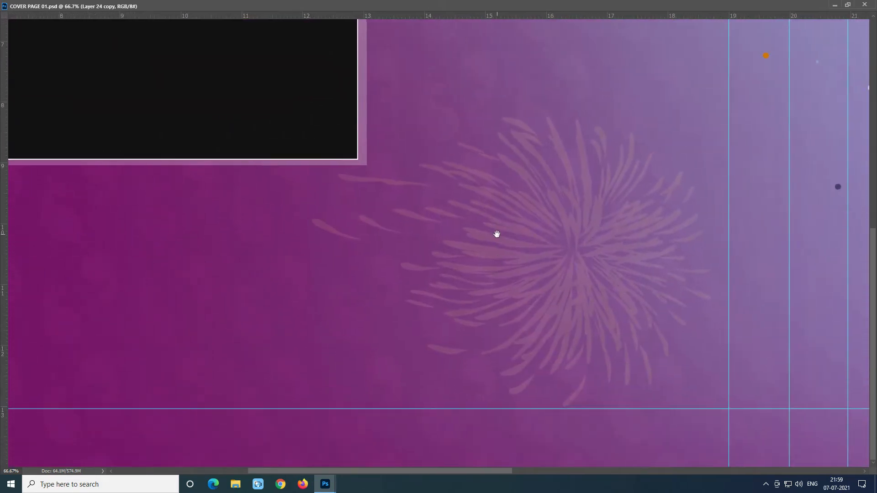
left_click_drag(203, 252, 305, 372)
left_click_drag(225, 162, 495, 282)
left_click_drag(181, 260, 258, 182)
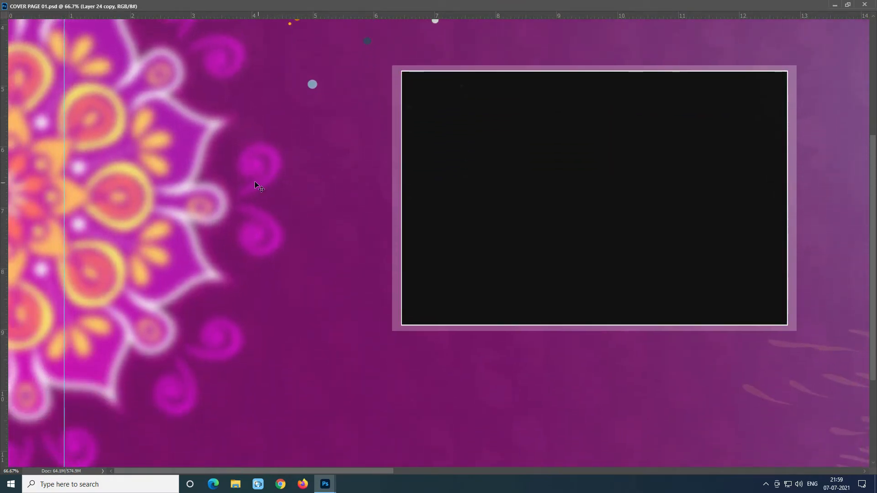
key("ctrl+minus")
key("ctrl+minus")
key("ctrl+minus")
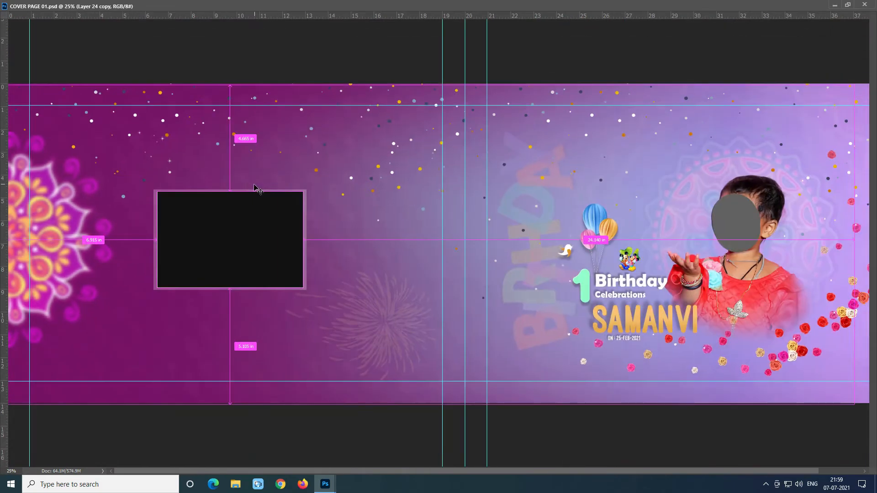
key("ctrl+minus")
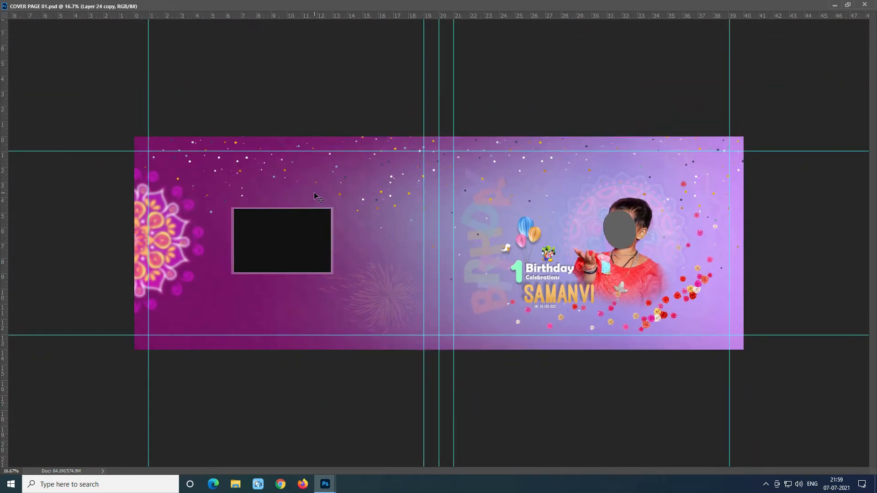
key("ctrl+plus")
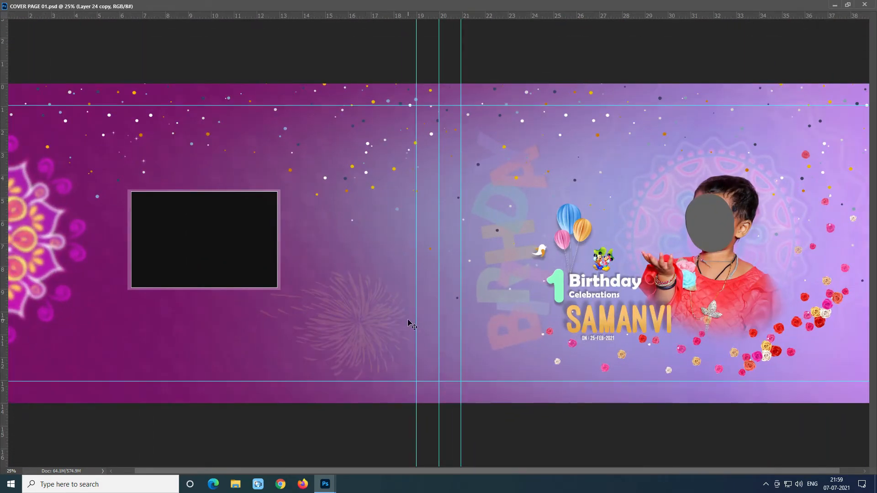
Restore the document to a floating window and show the Layers panel, with the cover zoomed to 16.7%
left_click(848, 5)
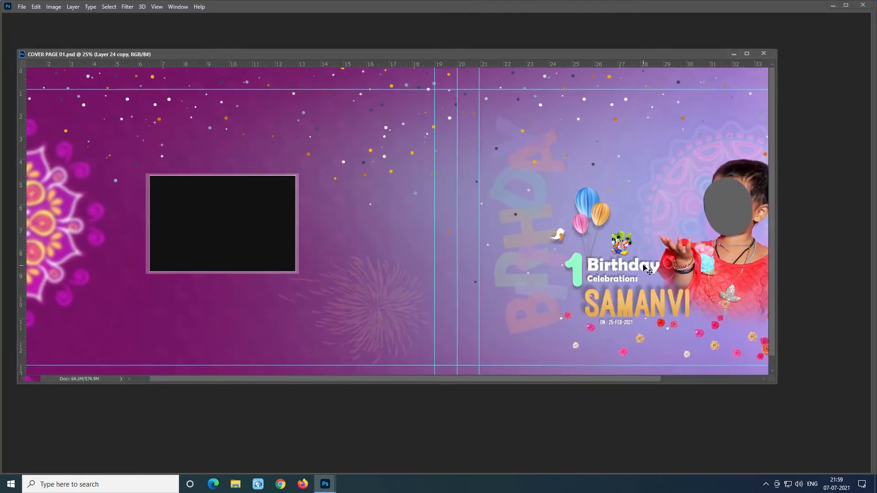
key("F7")
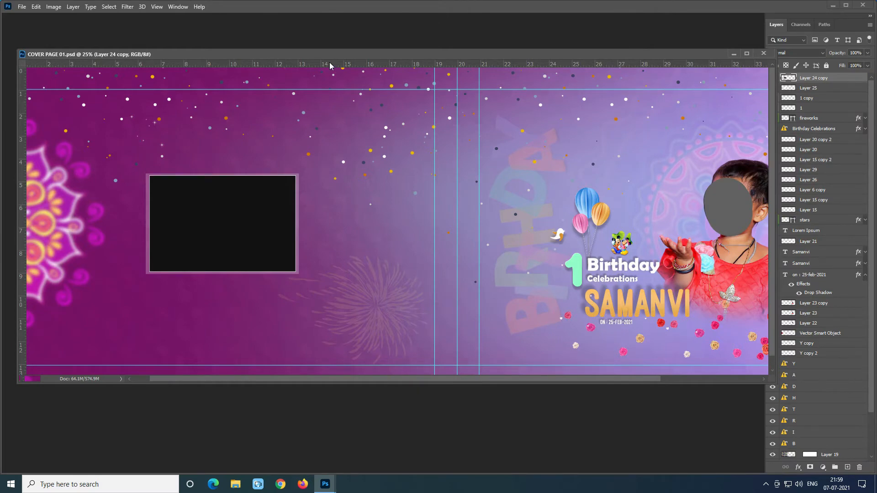
key("ctrl+minus")
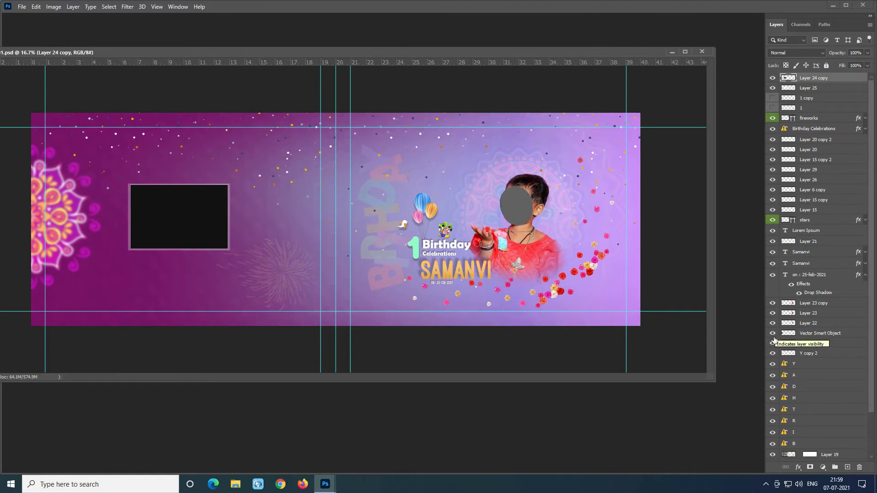
Hide all visible layers from Vector Smart Object up to Layer 24 copy, leaving only the background artwork and faded lettering
left_click(772, 336)
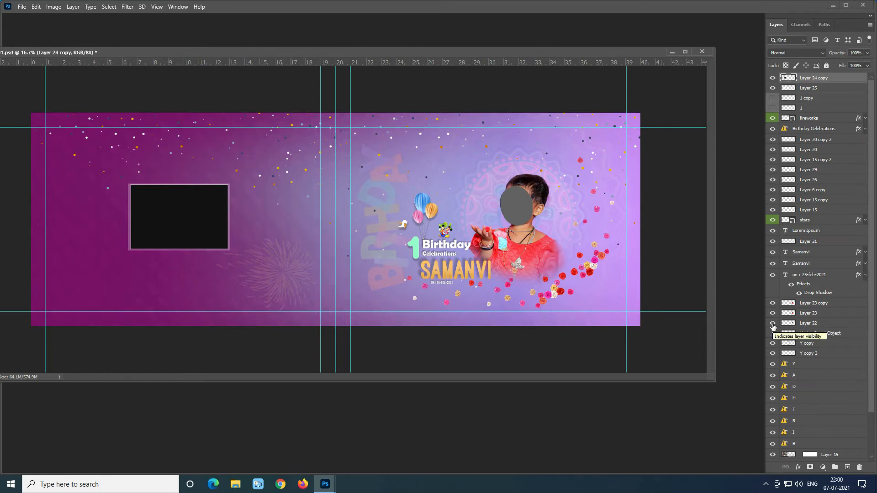
left_click(772, 323)
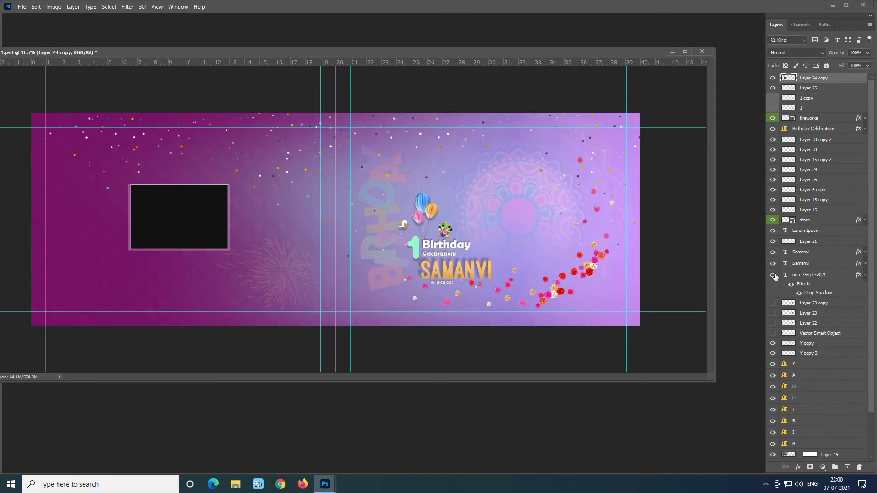
left_click_drag(772, 275, 774, 132)
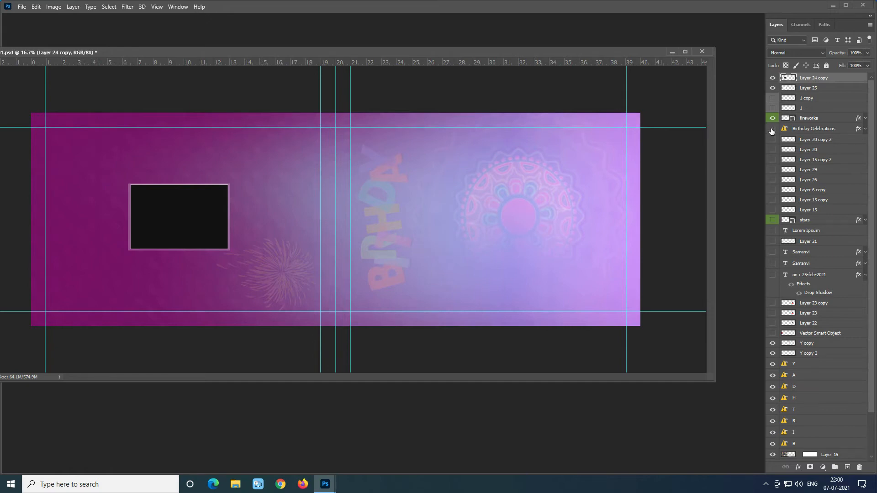
left_click(772, 119)
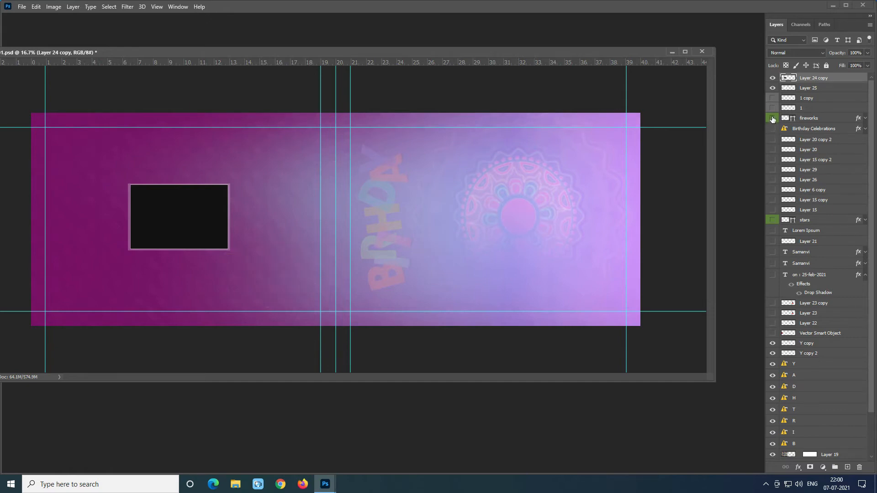
left_click(772, 90)
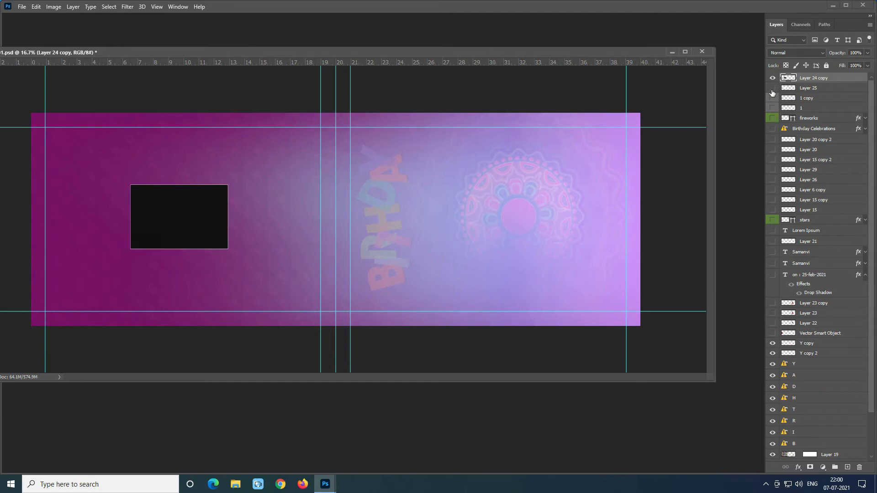
left_click(772, 79)
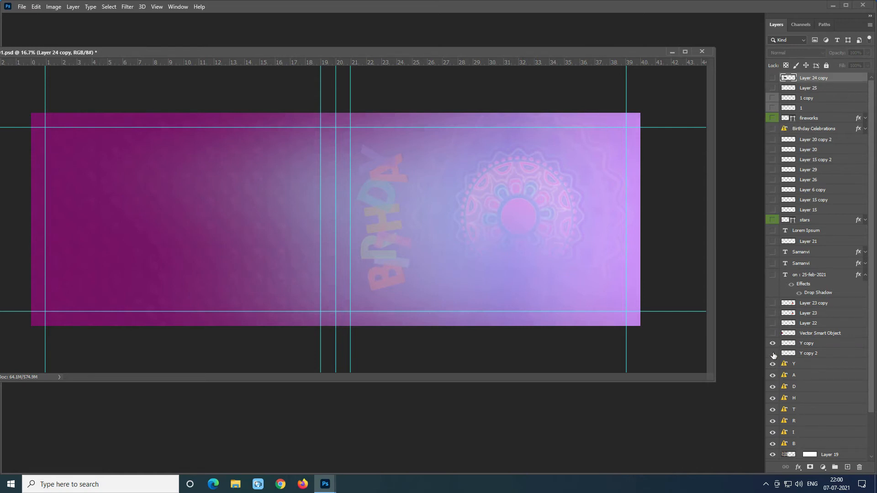
Toggle the visibility of the mandala on Layer 18 and of Layer 20 copy off and back on
scroll(782, 382, "down", 2)
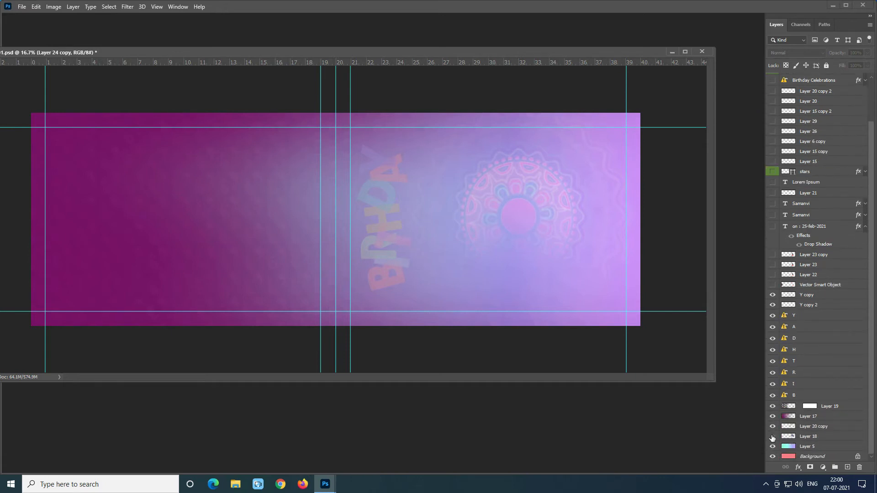
left_click(772, 437)
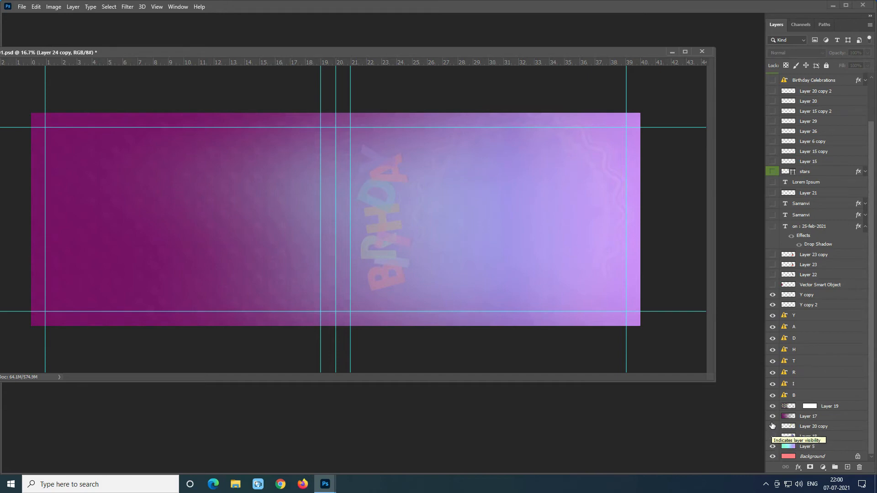
left_click(772, 428)
left_click(772, 437)
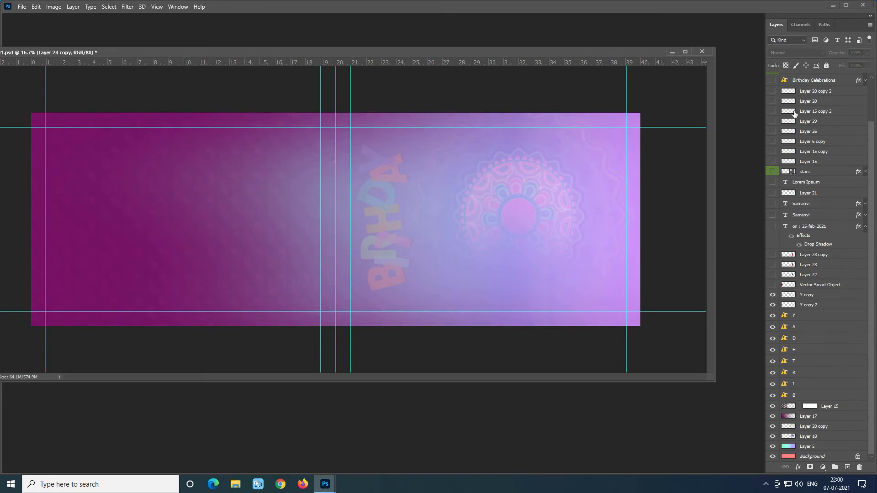
Show the hidden layers again from Layer 24 copy down to Vector Smart Object, leaving layers 1 and 1 copy hidden
scroll(785, 112, "up", 3)
left_click(773, 79)
left_click(772, 89)
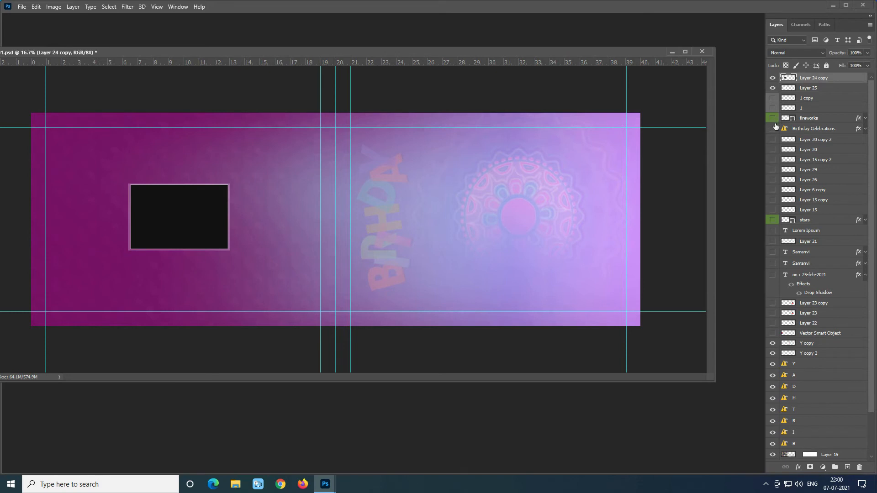
left_click_drag(773, 123, 773, 271)
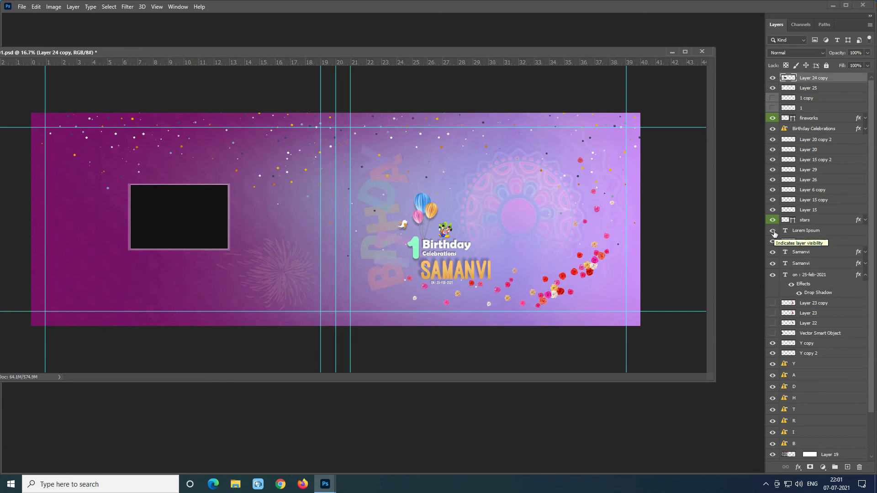
left_click(772, 313)
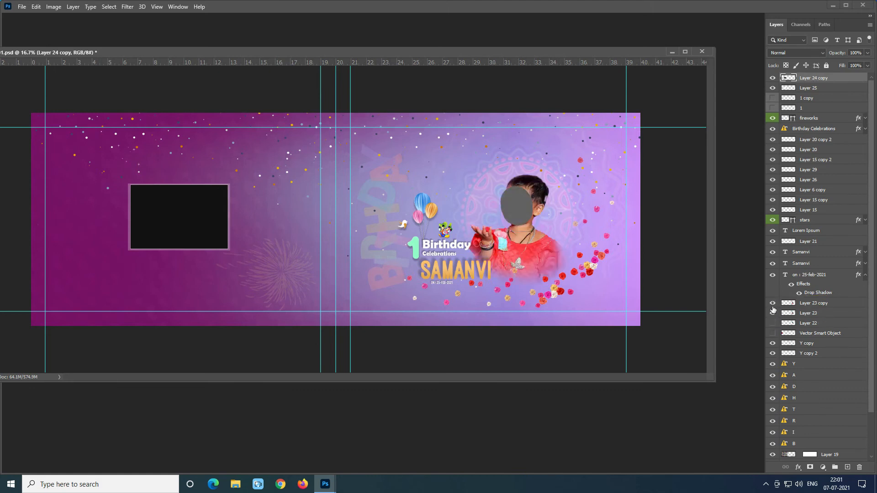
left_click(772, 324)
left_click(772, 333)
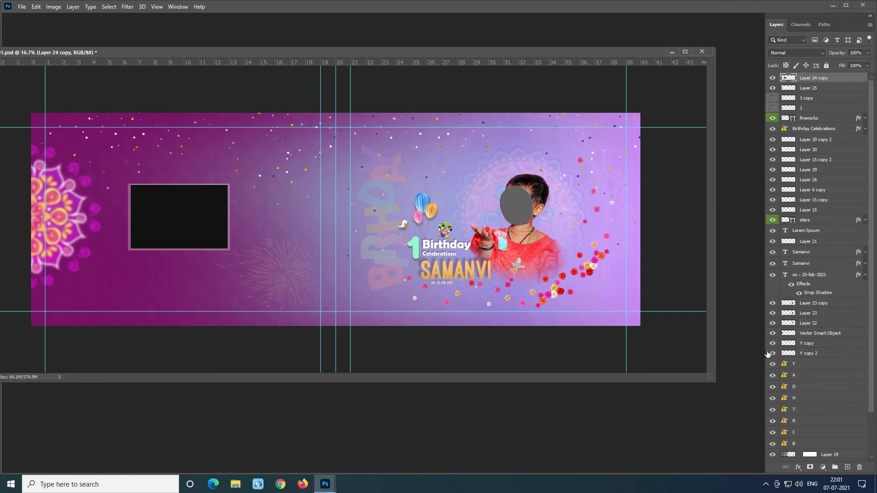
scroll(786, 386, "down", 3)
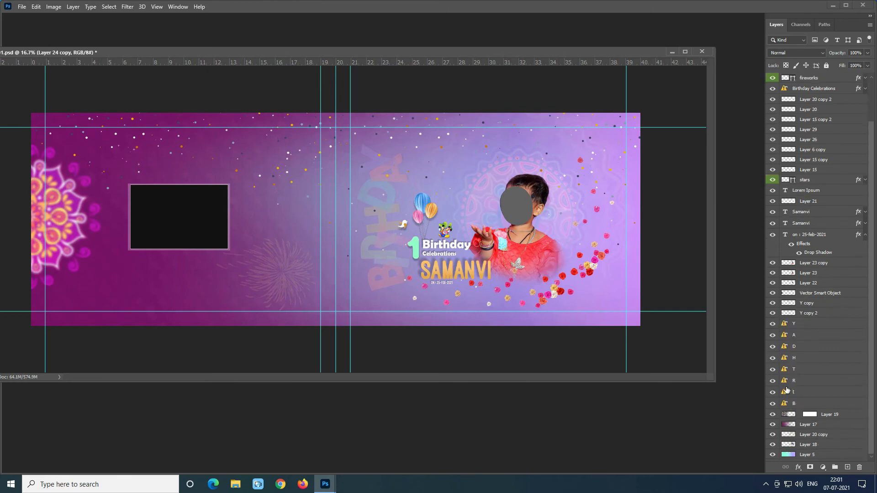
scroll(787, 388, "up", 3)
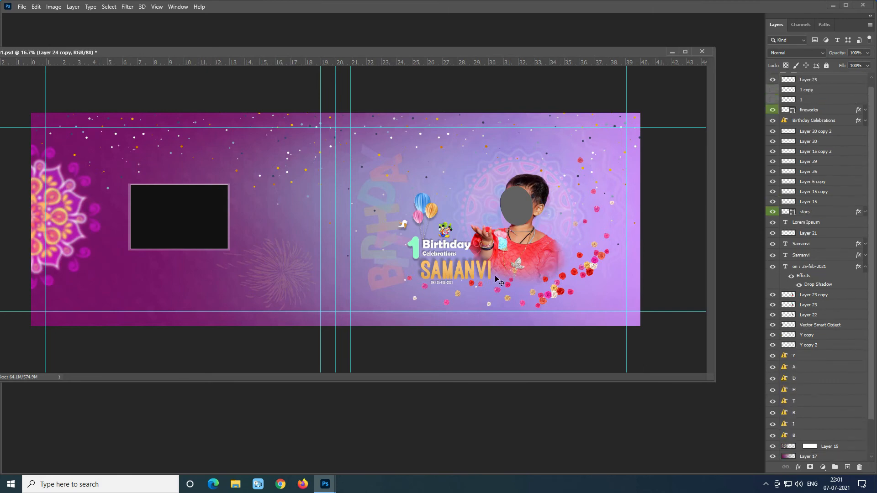
Reposition the floating cover page document window so the full spread lies beside the Layers panel
left_click_drag(354, 54, 409, 52)
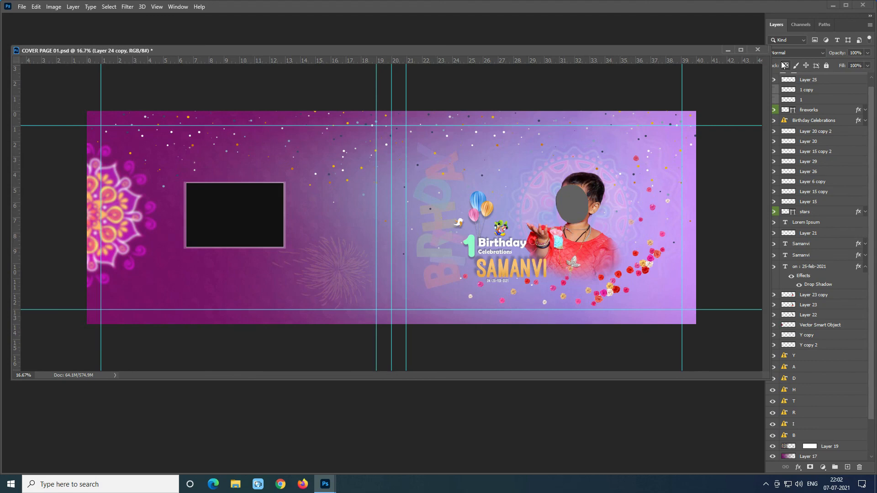
mouse_move(329, 483)
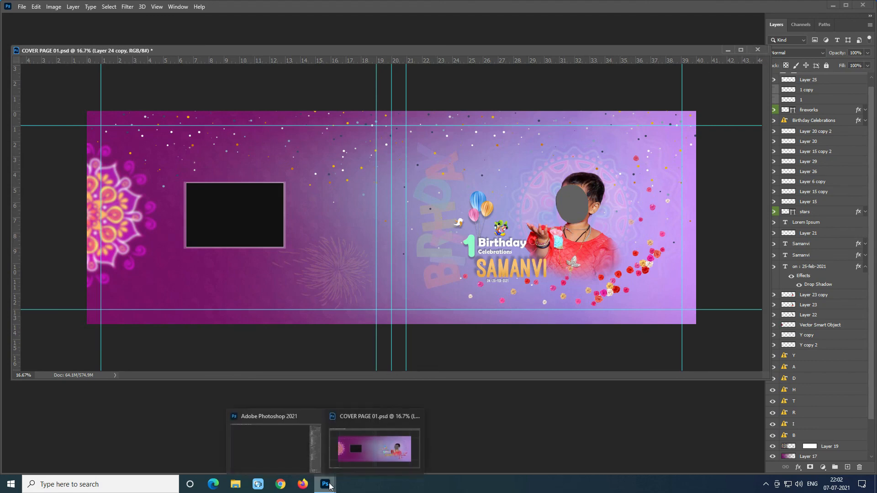